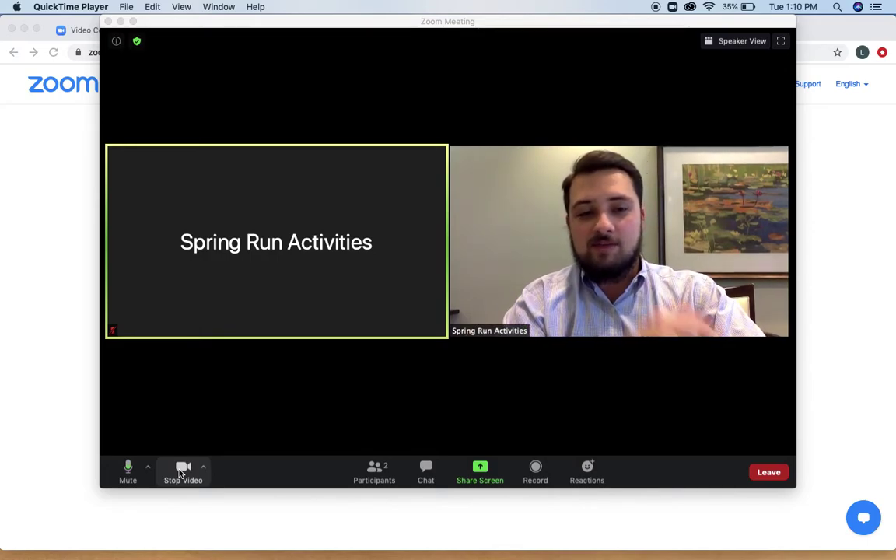
Mute then unmute the microphone, turn the camera off and back on, and show participants
left_click(128, 469)
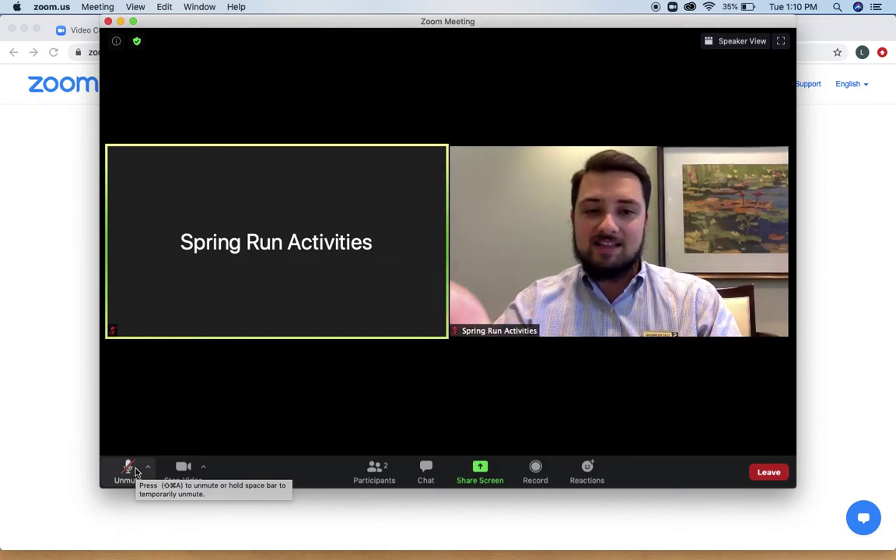
left_click(128, 468)
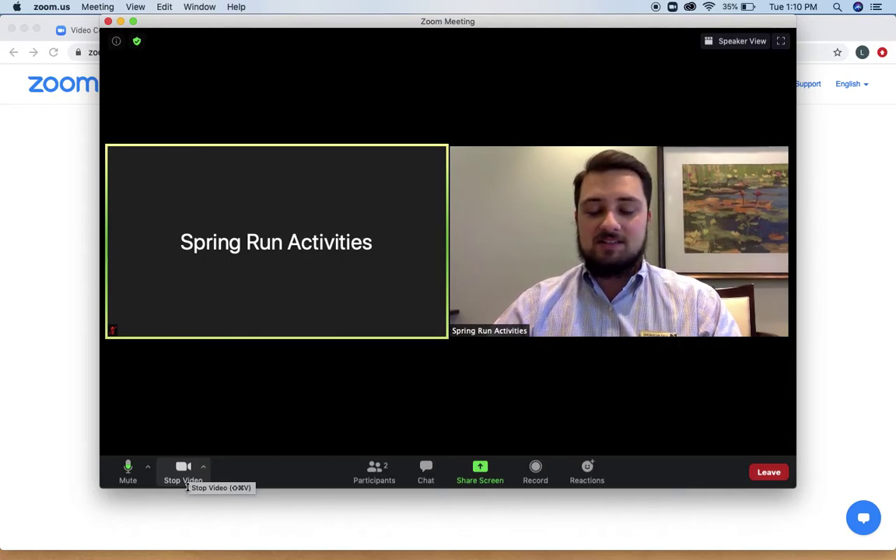
left_click(187, 488)
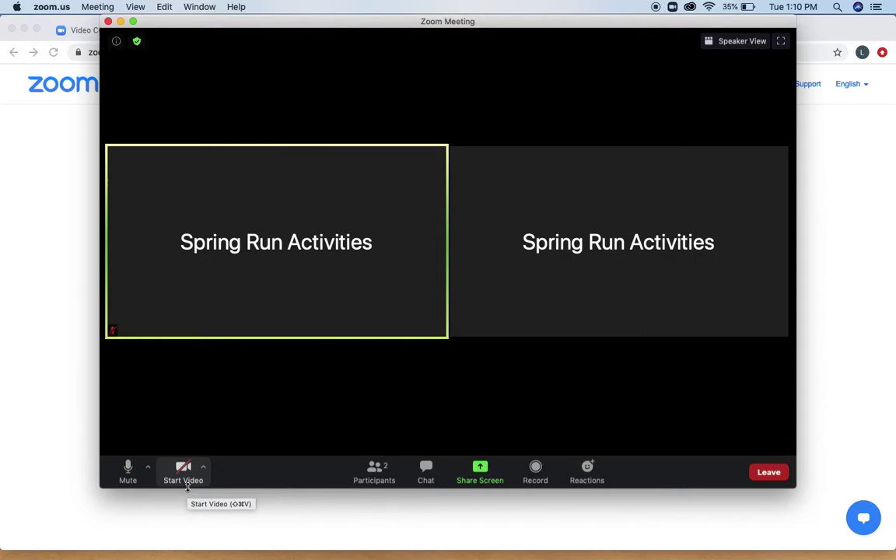
left_click(189, 484)
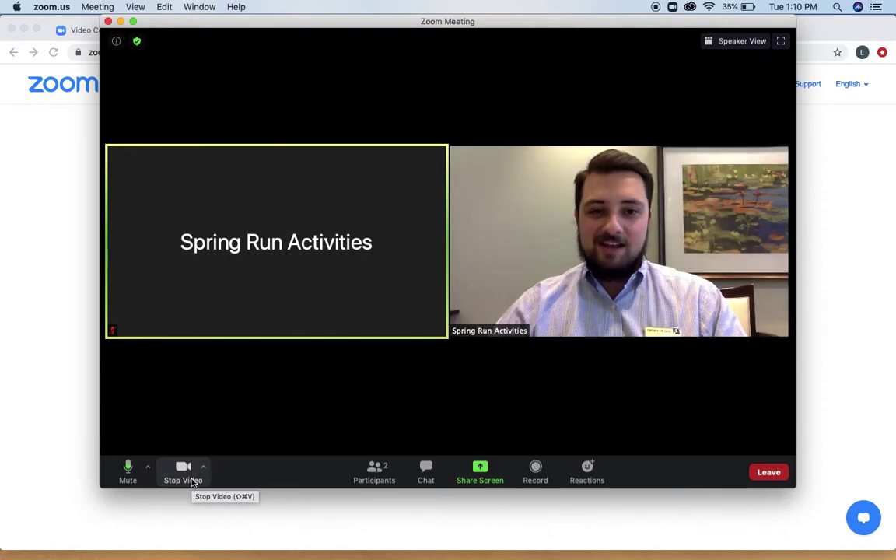
left_click(375, 485)
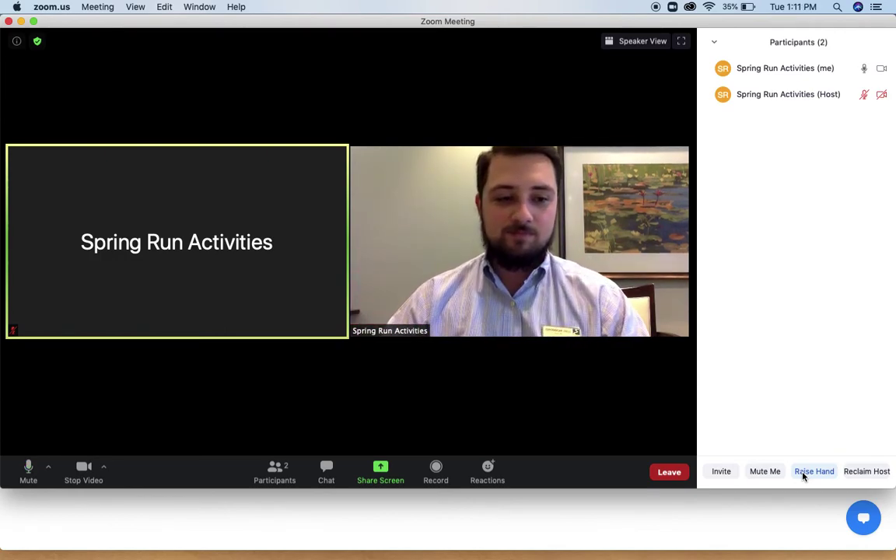
Close the Participants panel from its chevron menu and bring up the meeting chat
left_click(715, 44)
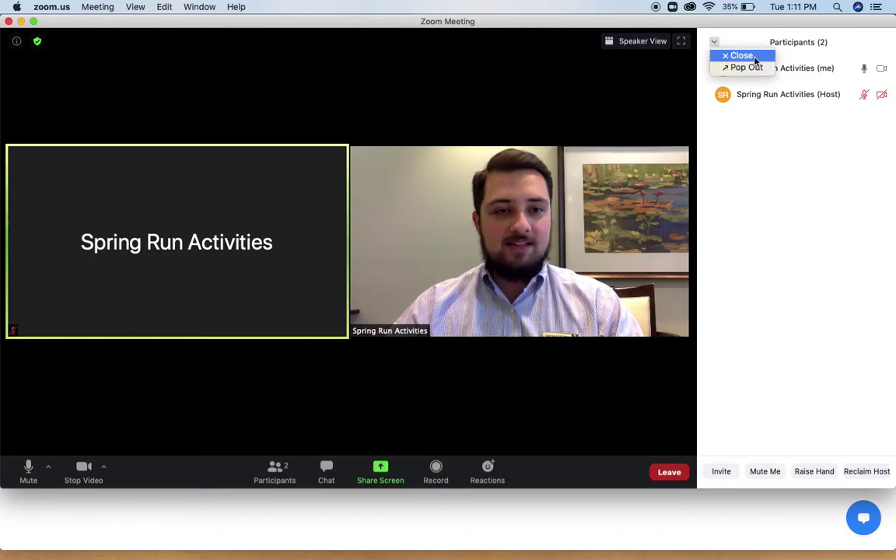
left_click(754, 57)
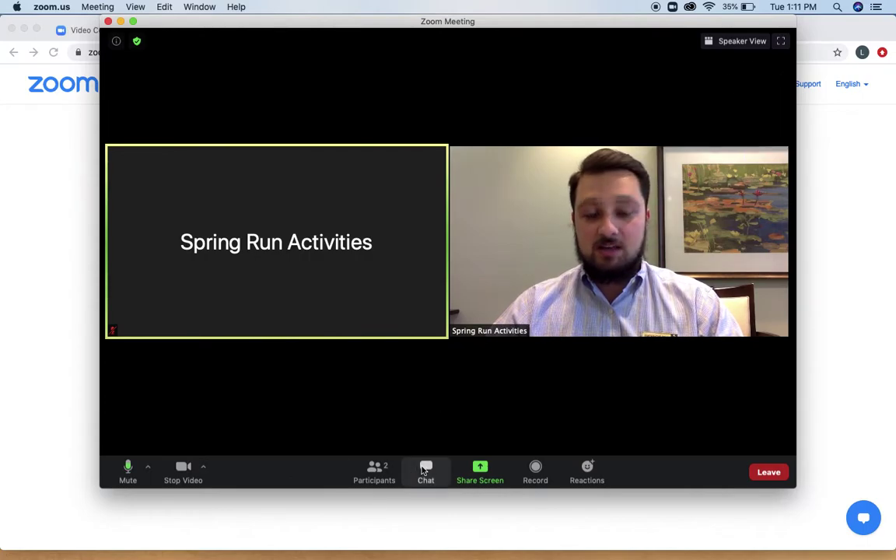
left_click(425, 469)
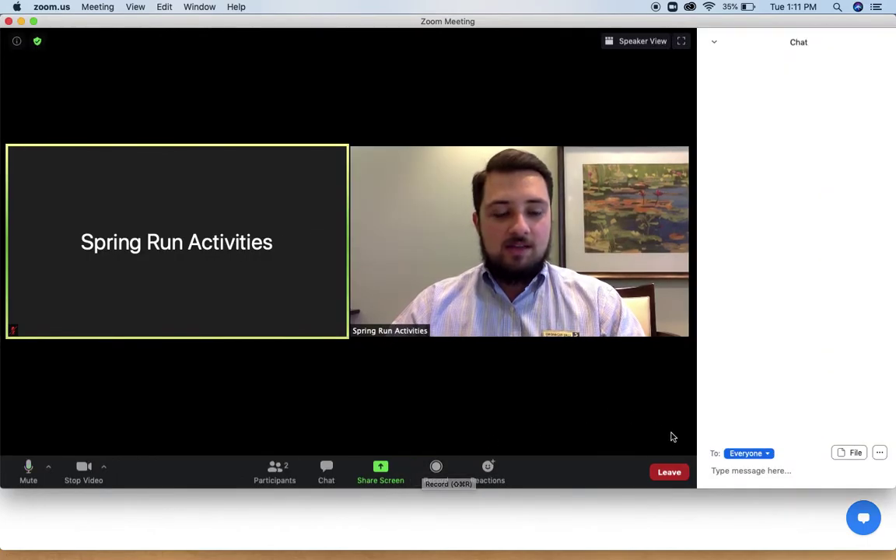
Send 'Hello :)' to Everyone in the chat, fixing the typo before sending
left_click(721, 470)
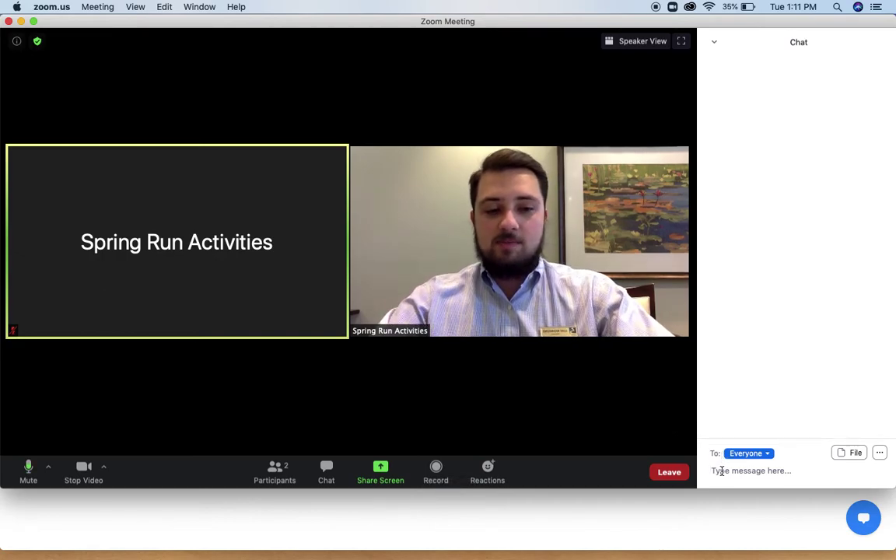
type("Hello :0")
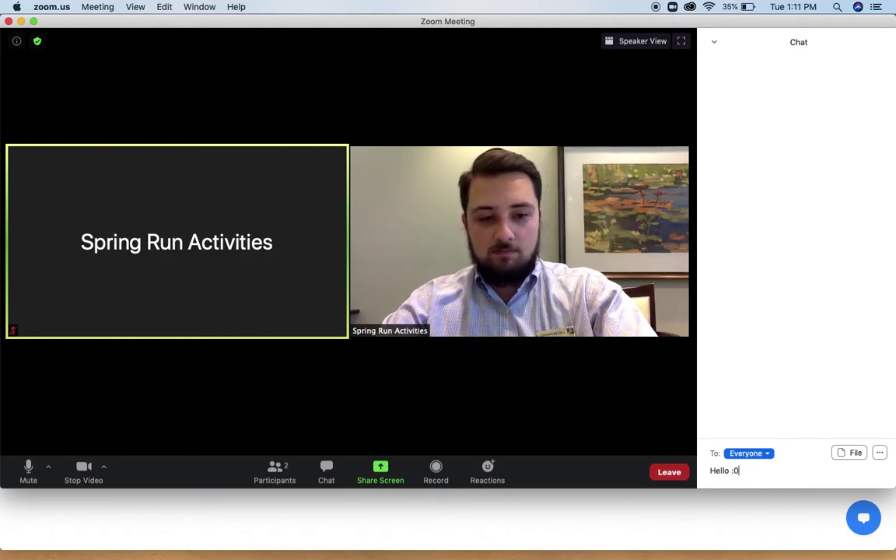
key("BackSpace")
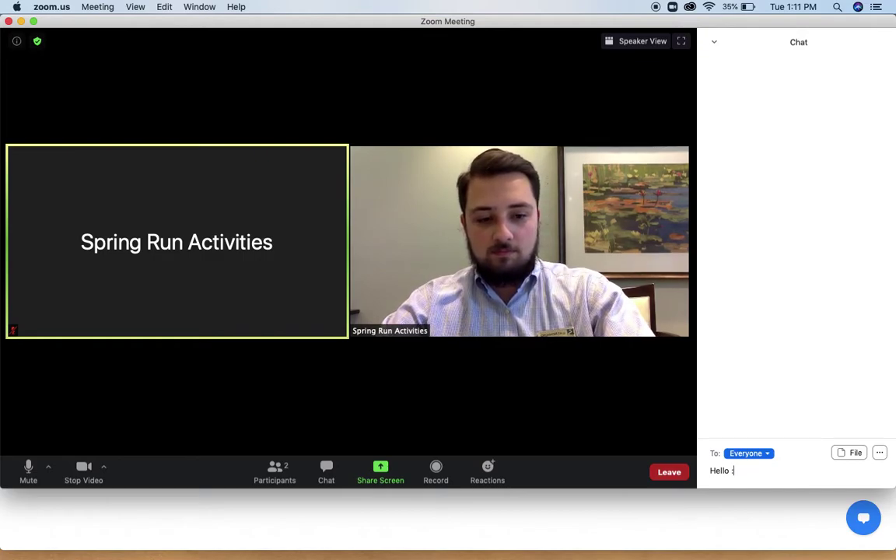
key("Return")
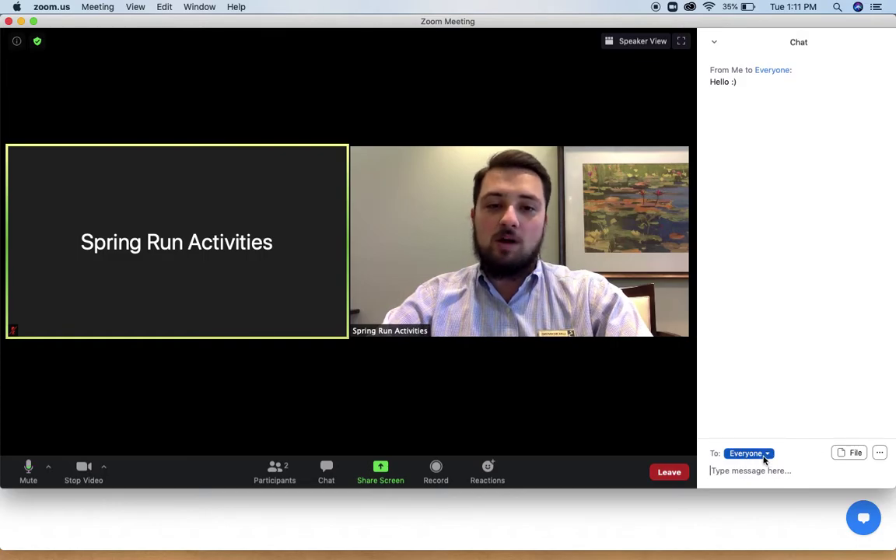
left_click(765, 459)
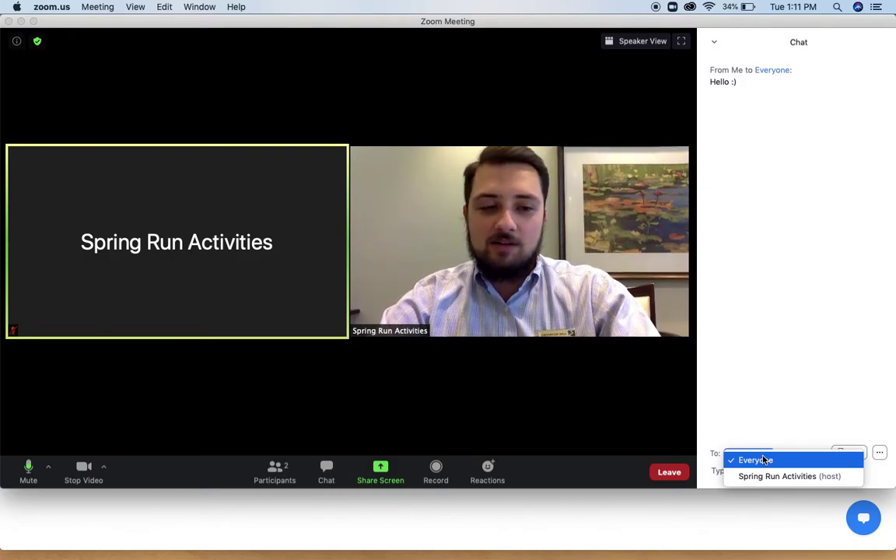
Address the chat privately to the host and send 'Spring Run Rocks!'
left_click(768, 477)
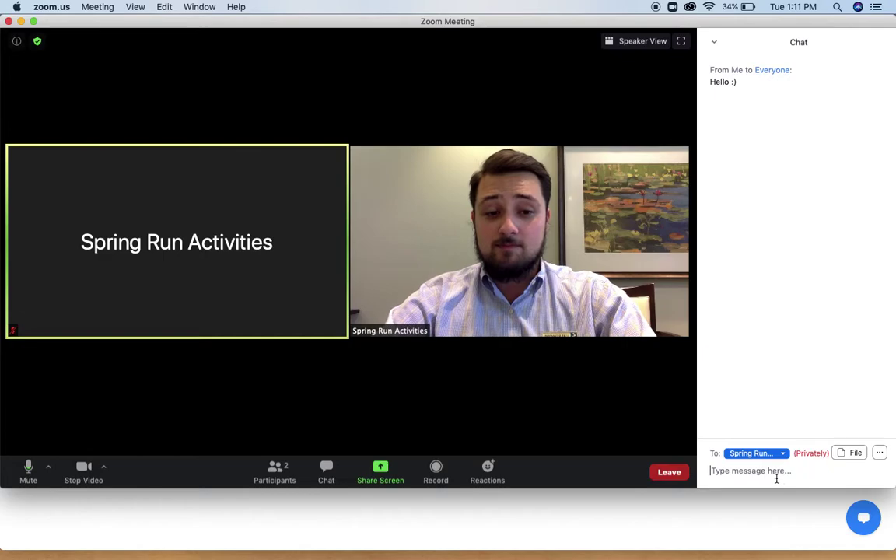
type("Sp")
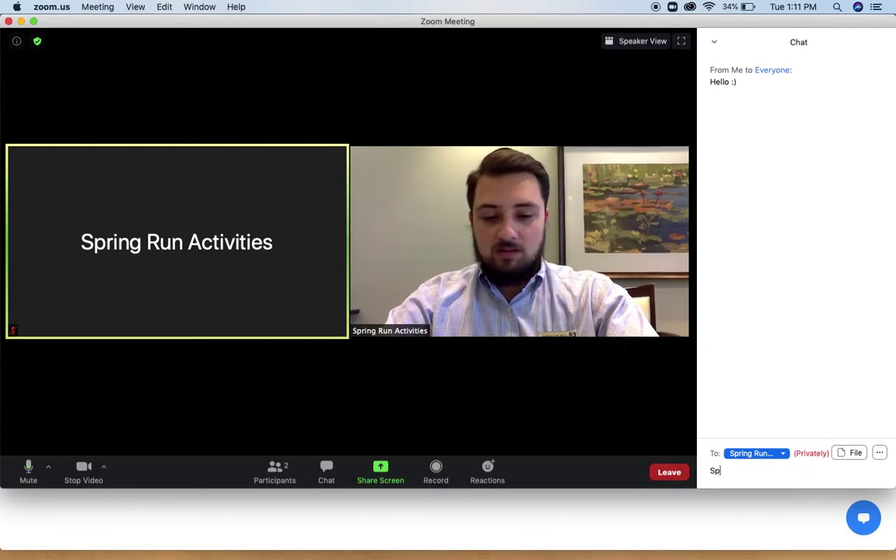
type("ring Run Ro")
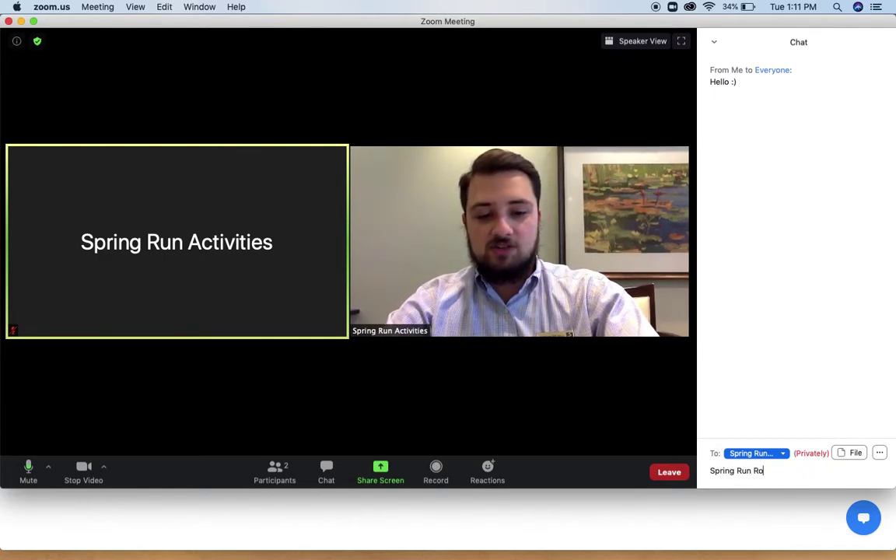
type("cks!")
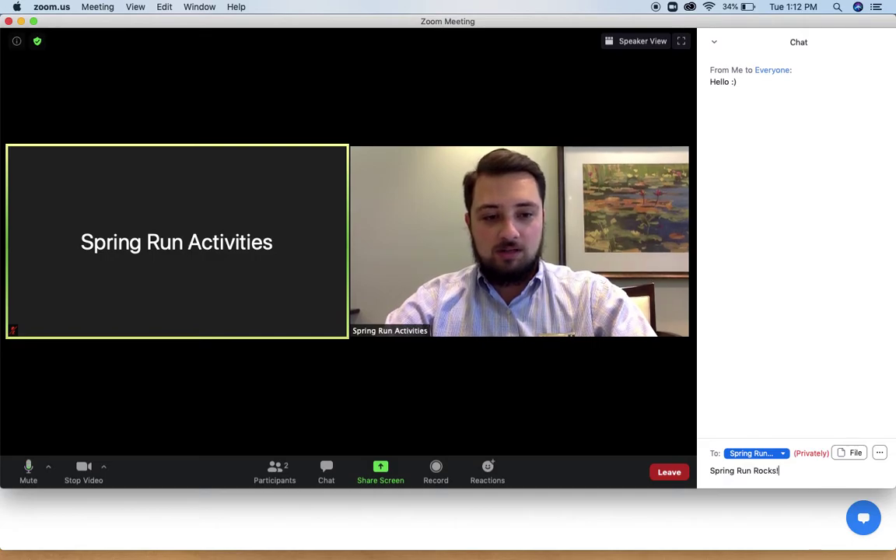
key("Return")
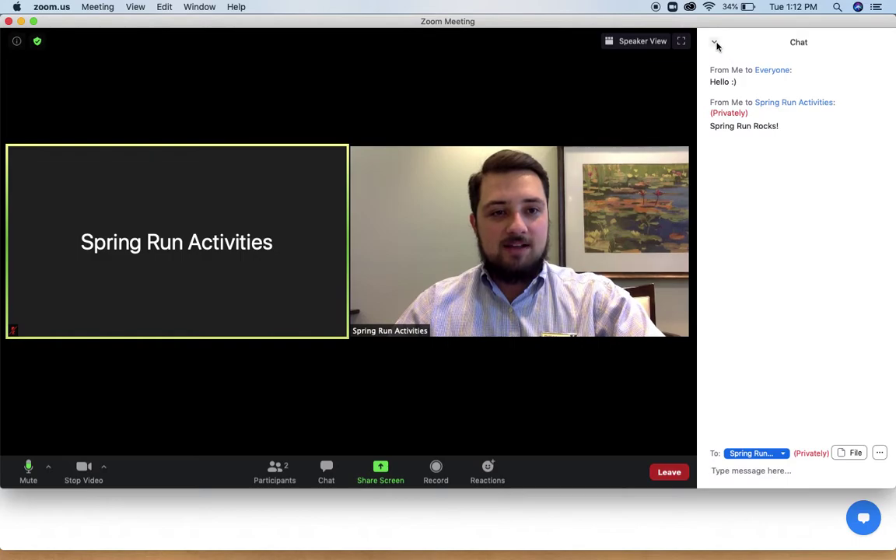
Close the Chat panel from its chevron menu, leaving only the meeting video
left_click(715, 44)
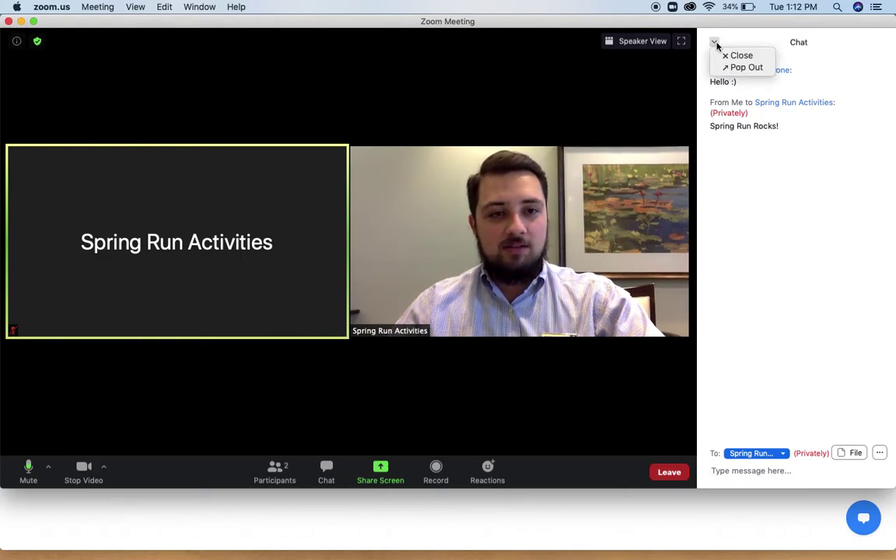
left_click(745, 60)
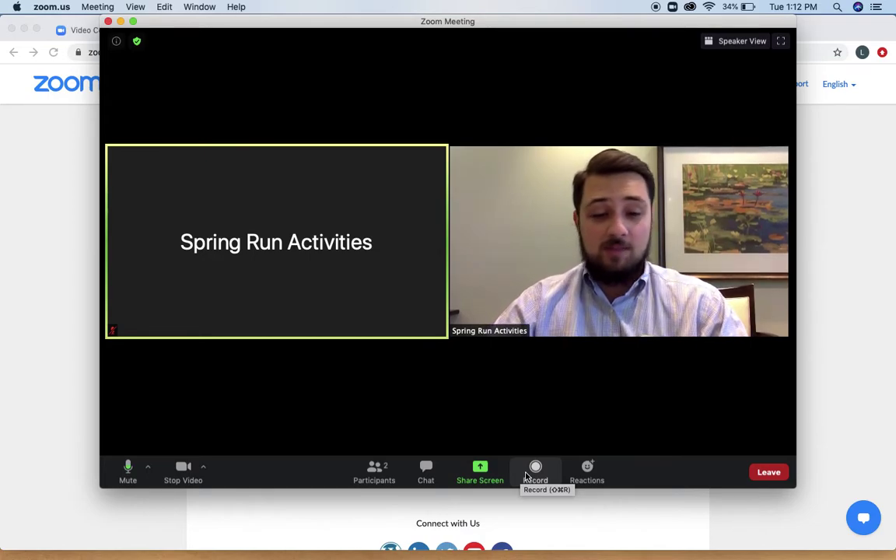
left_click(588, 484)
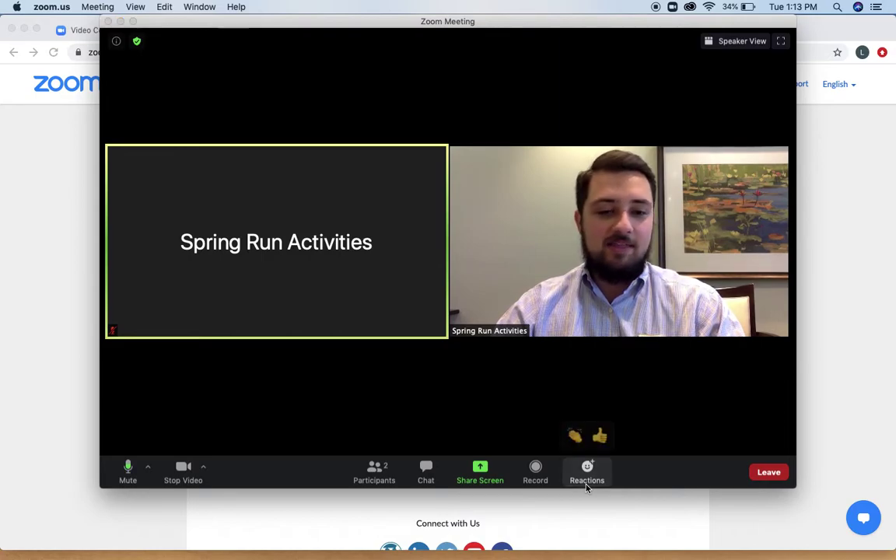
Send a clap reaction, then a thumbs-up reaction, in the meeting
left_click(575, 438)
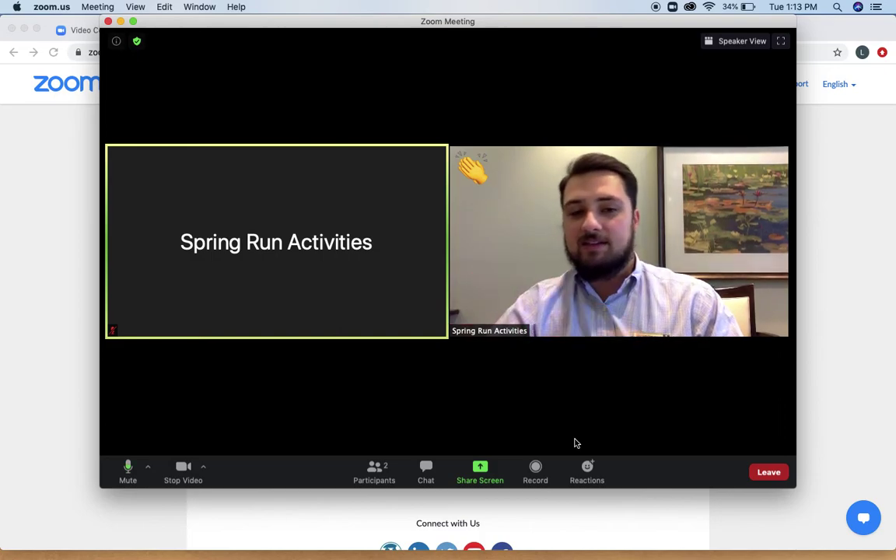
mouse_move(495, 197)
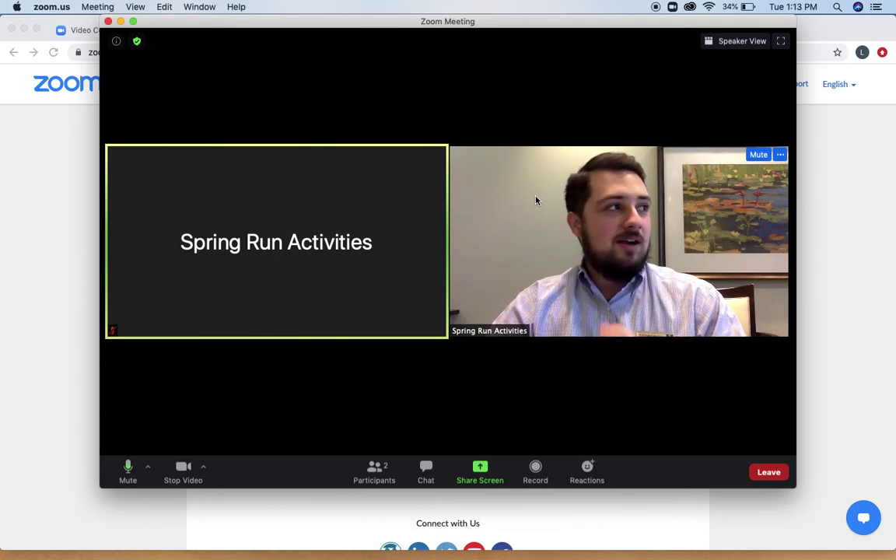
left_click(587, 468)
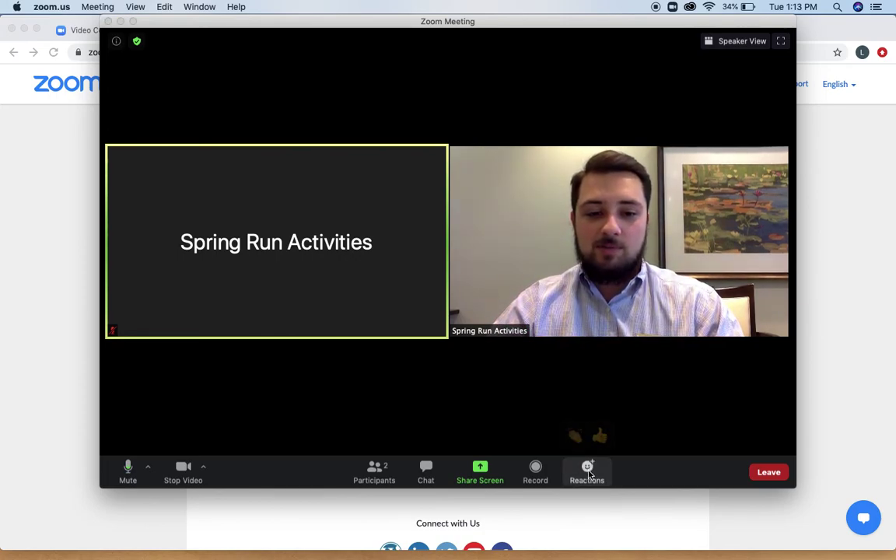
left_click(600, 434)
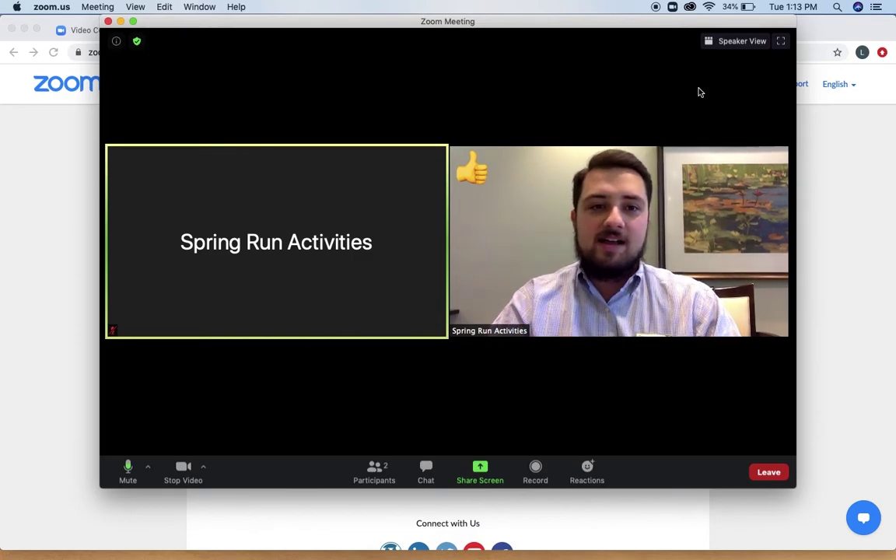
left_click(735, 45)
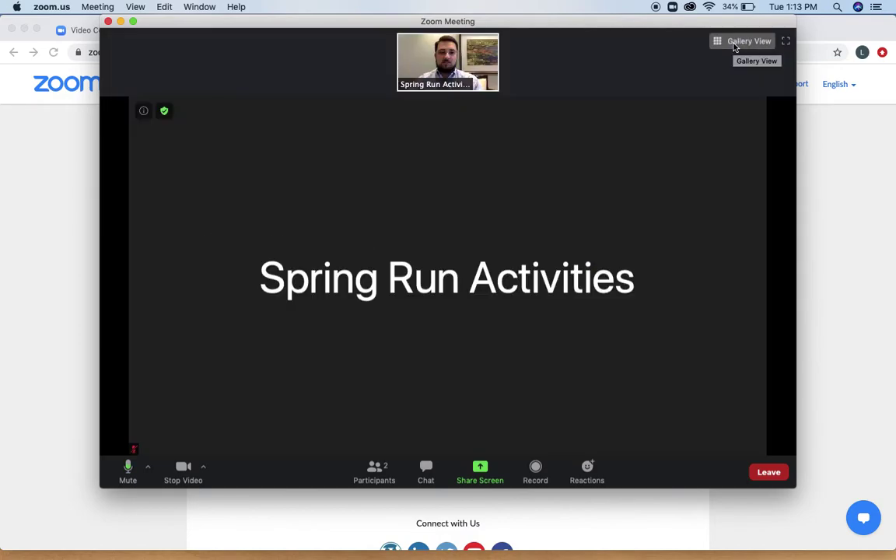
left_click(735, 45)
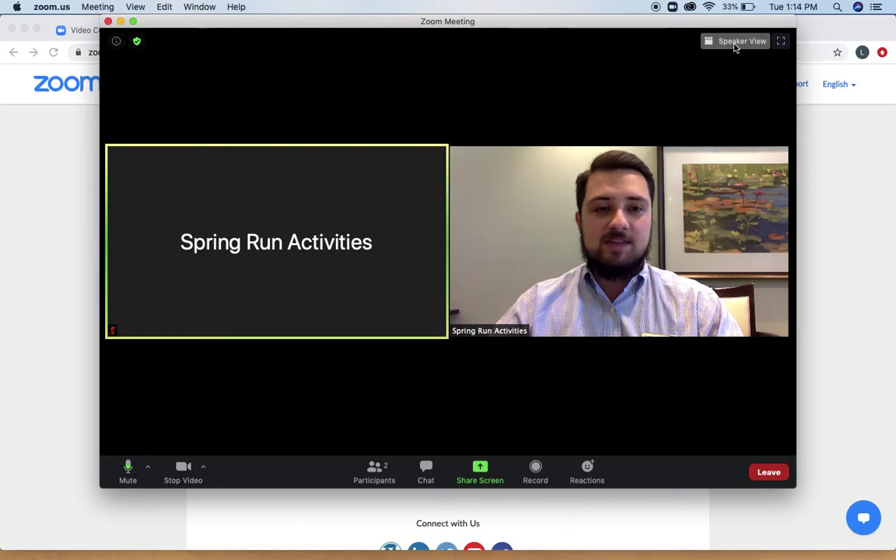
left_click(735, 45)
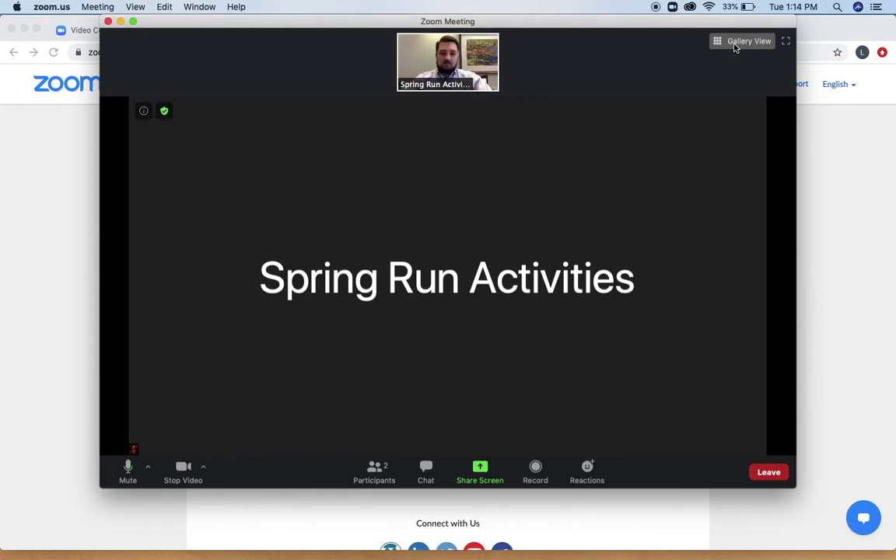
left_click(739, 44)
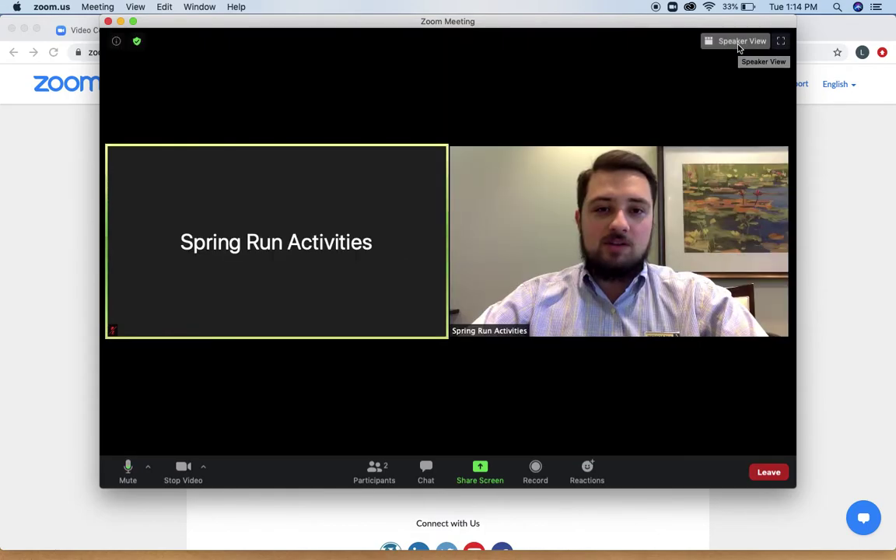
left_click(782, 45)
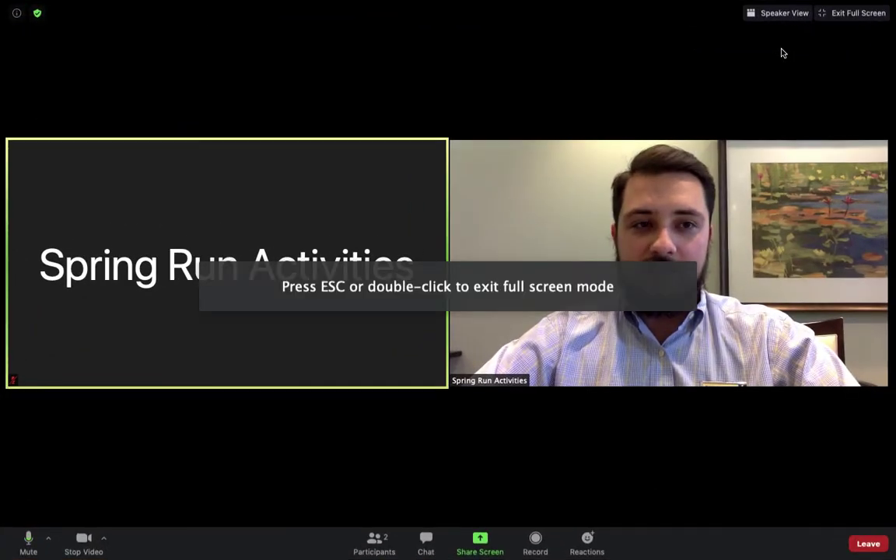
left_click(840, 13)
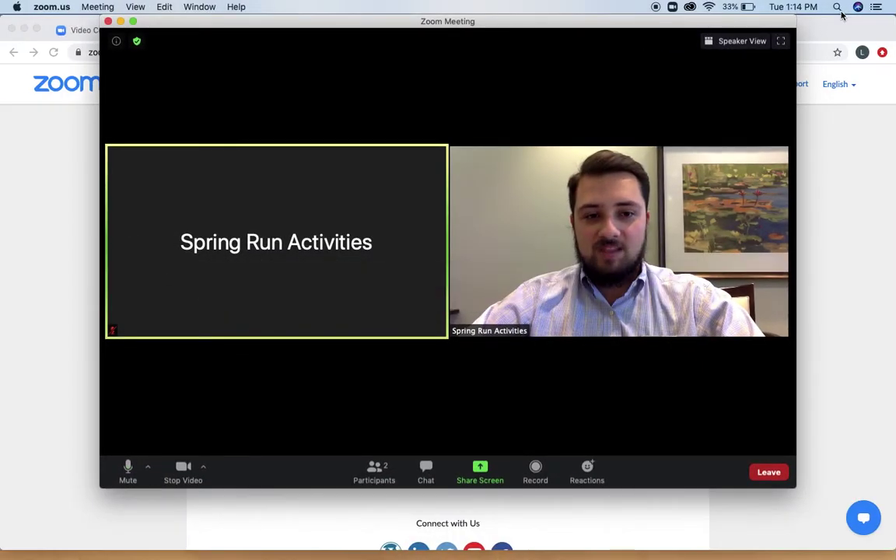